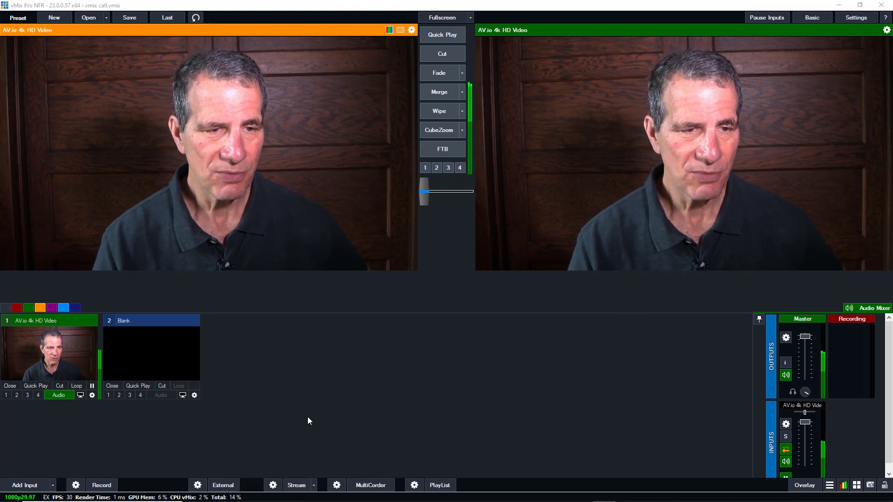
Close camera input 1 and pick Microphone (6- USB Audio CODEC) as a new Audio Input
click(10, 387)
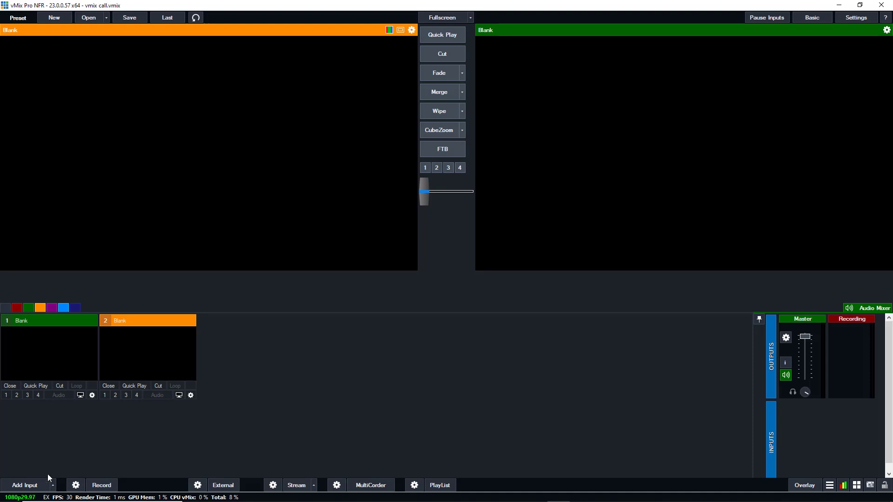
click(43, 486)
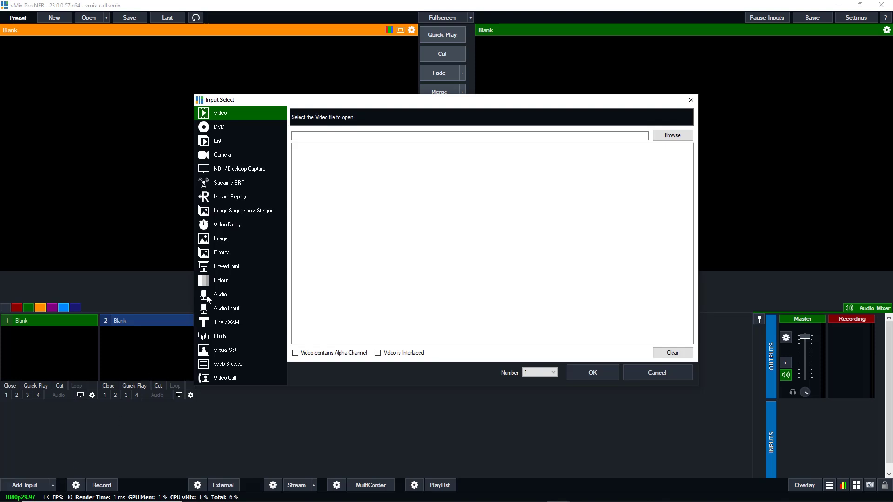
click(222, 313)
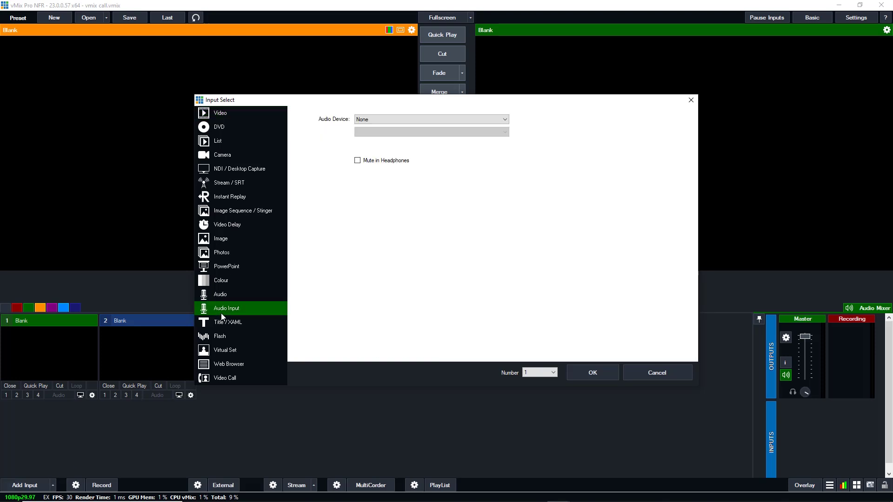
click(419, 120)
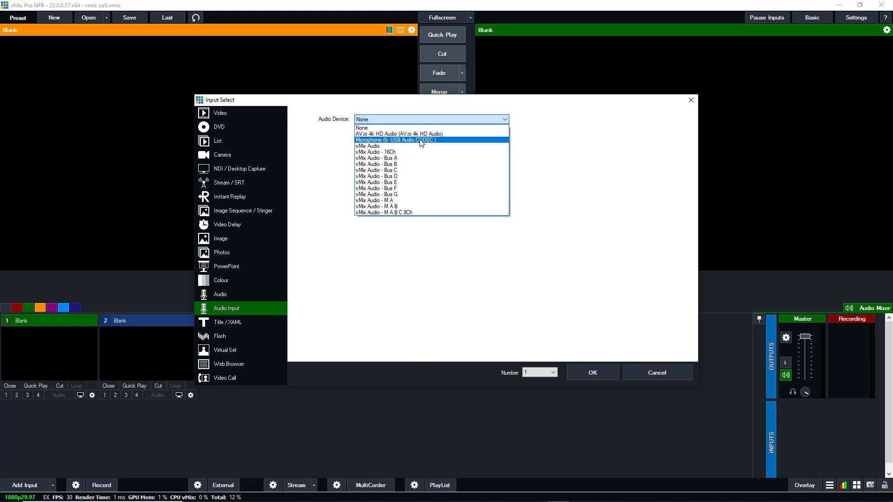
click(422, 140)
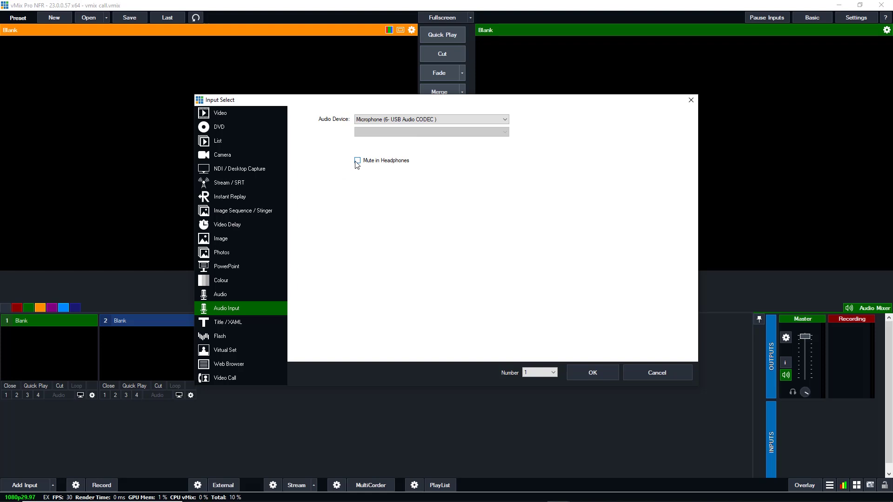
Add the USB microphone, then add the AV.io 4k HD Video camera as input 2
click(579, 375)
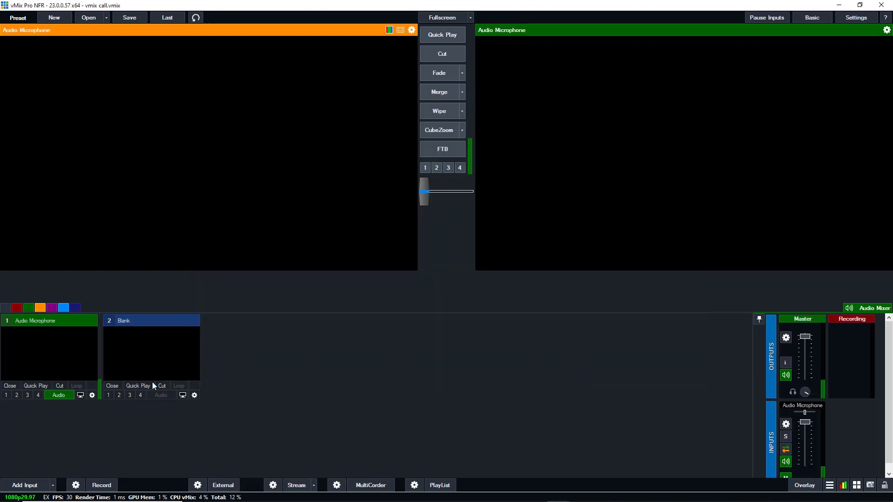
click(39, 480)
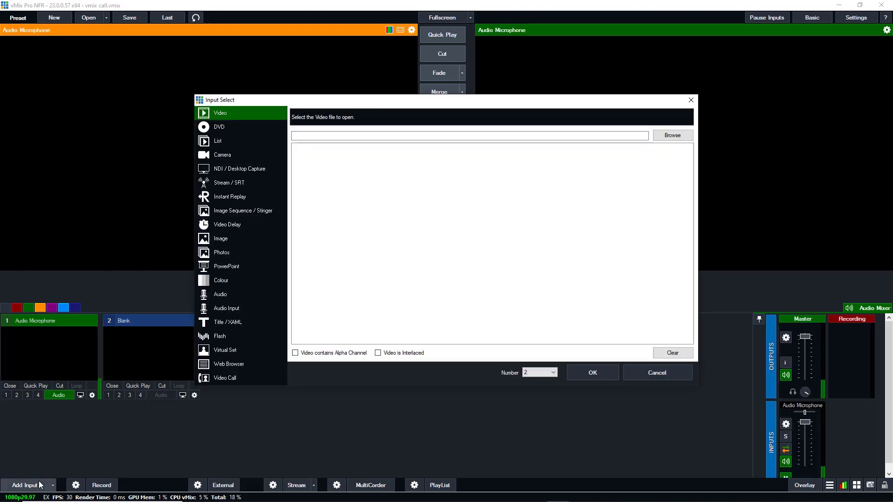
click(222, 154)
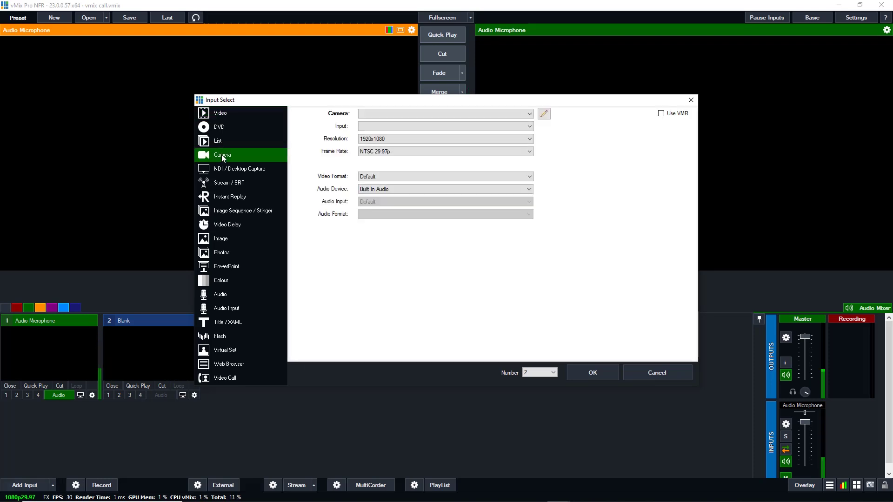
click(384, 115)
click(388, 129)
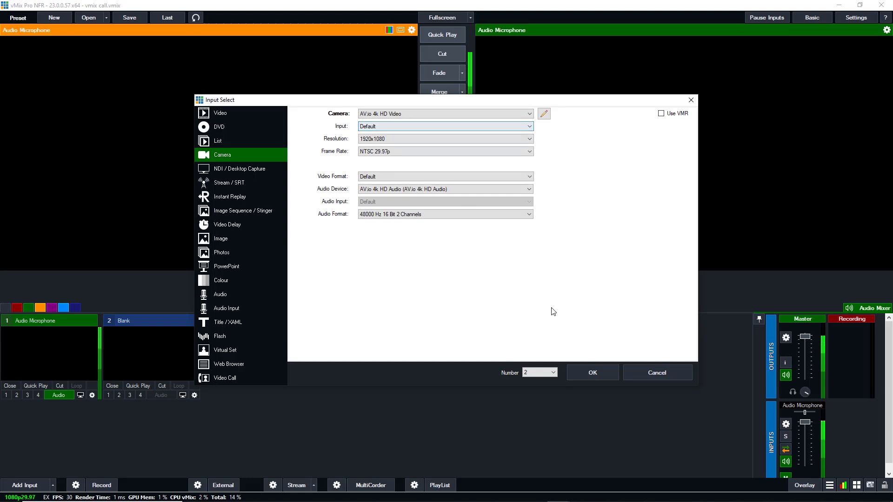
click(593, 370)
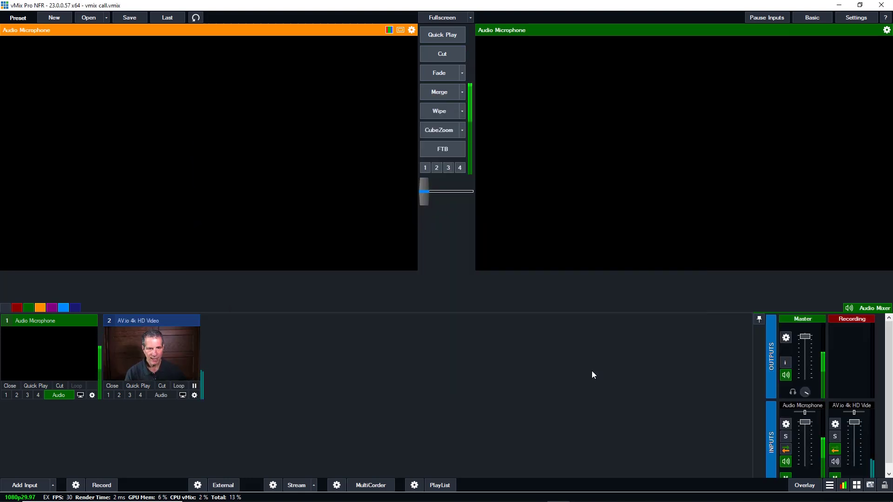
Leave the camera input's audio off and drag its fader down to zero
click(160, 396)
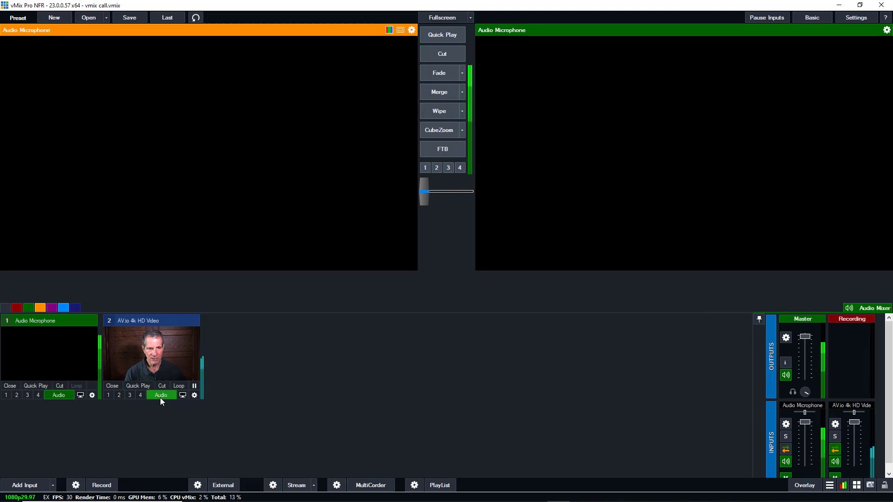
click(160, 396)
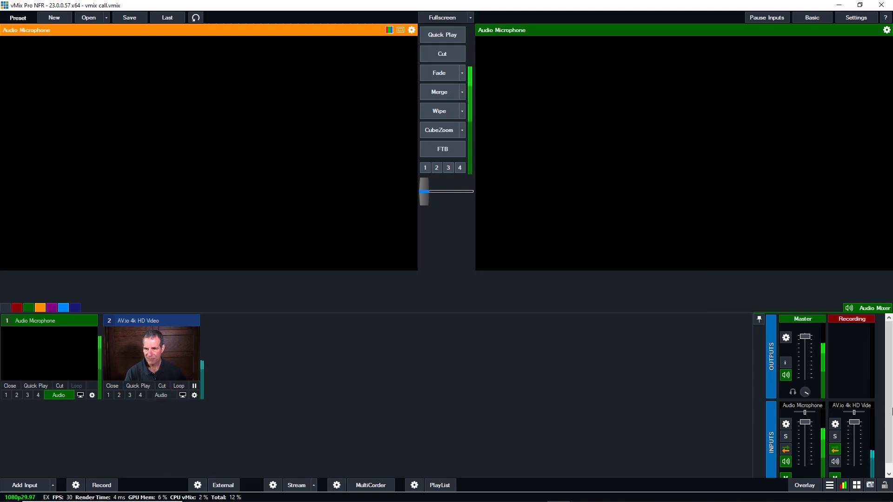
drag(858, 421, 861, 481)
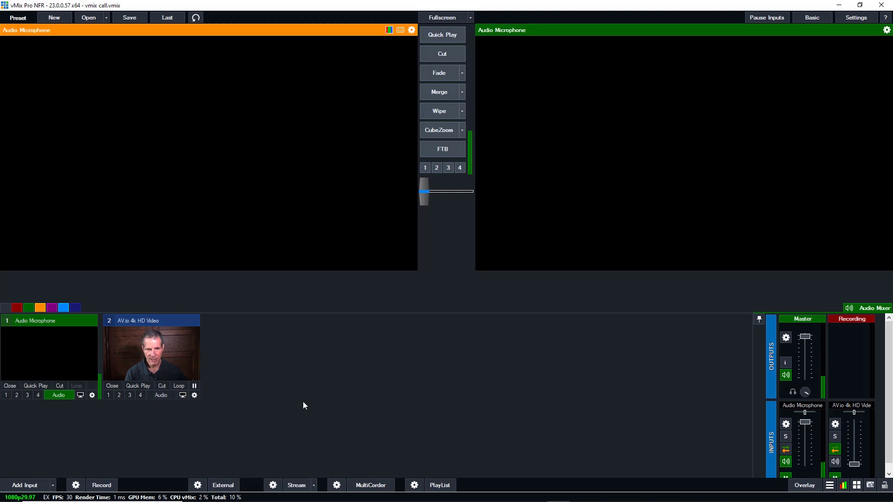
Add the VDoubleBox-BlueDiamond template from the Virtual Set list as input 3
click(41, 486)
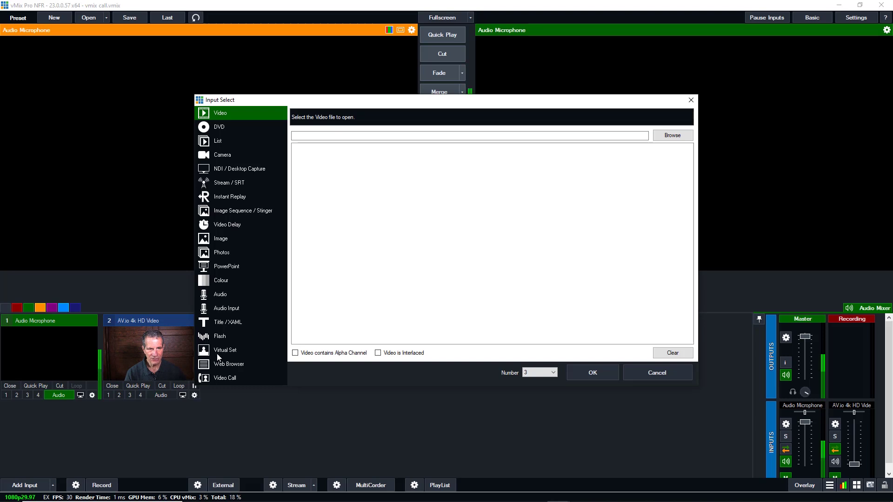
click(220, 351)
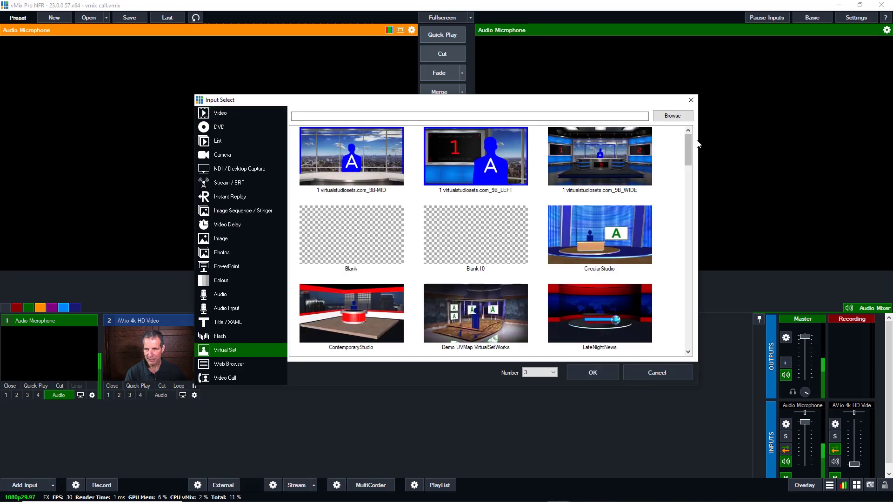
drag(695, 149, 699, 209)
click(473, 246)
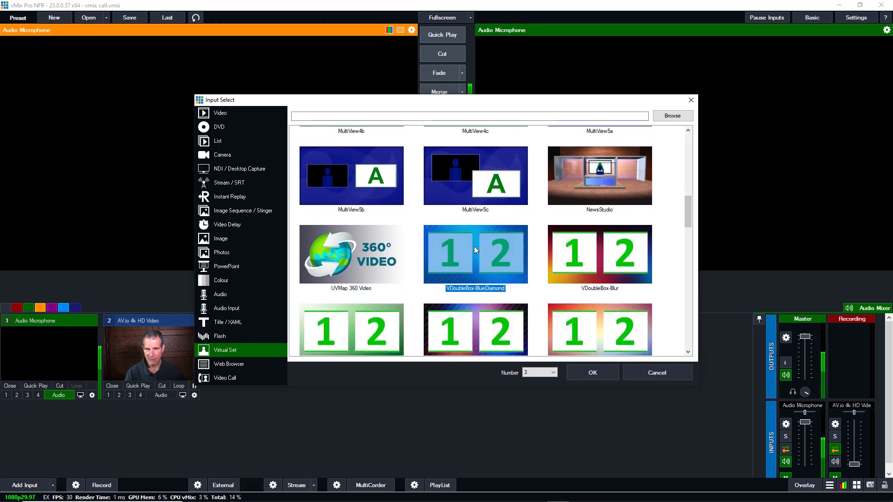
click(591, 372)
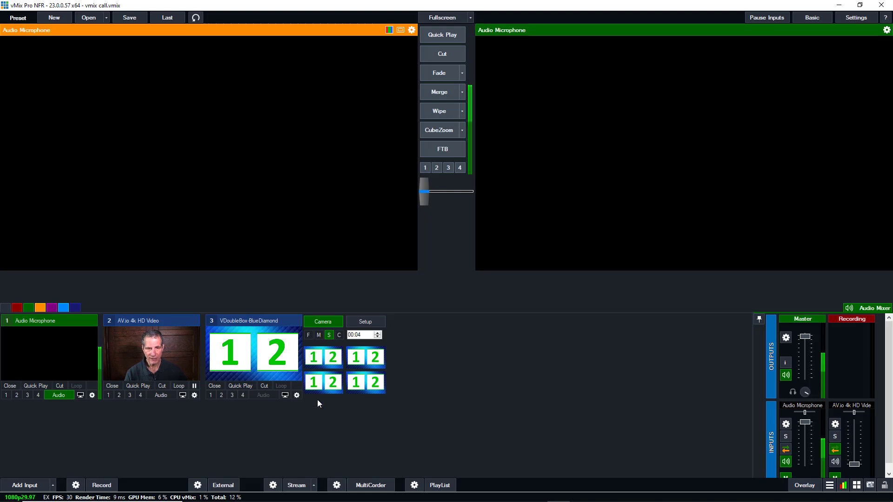
In input 3's Multi View settings, set row 10 to 1 Audio Microphone and close the dialog
click(297, 395)
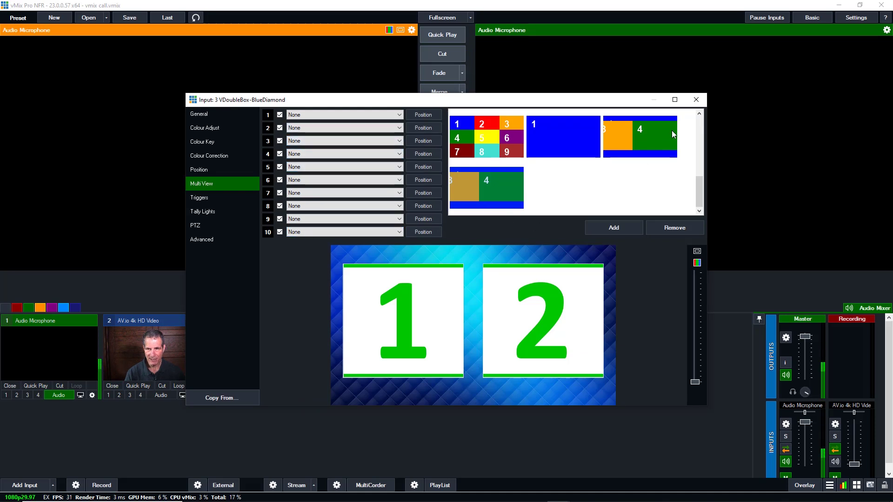
click(700, 100)
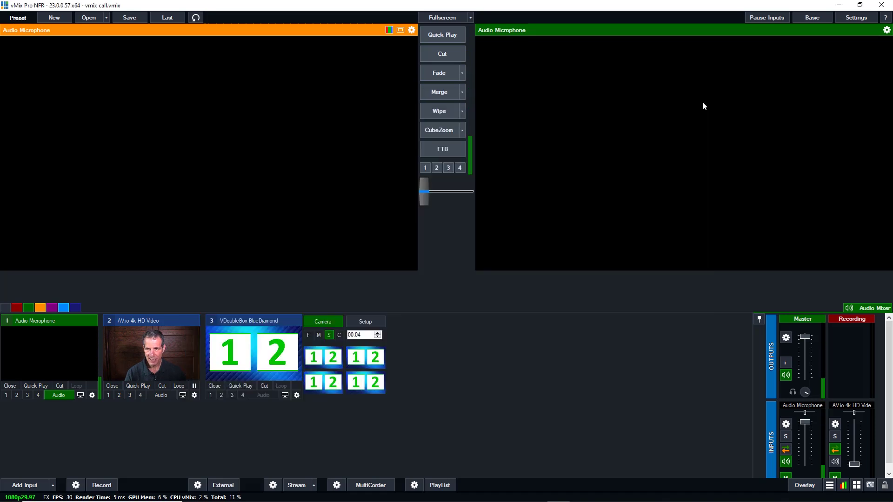
click(364, 322)
click(369, 334)
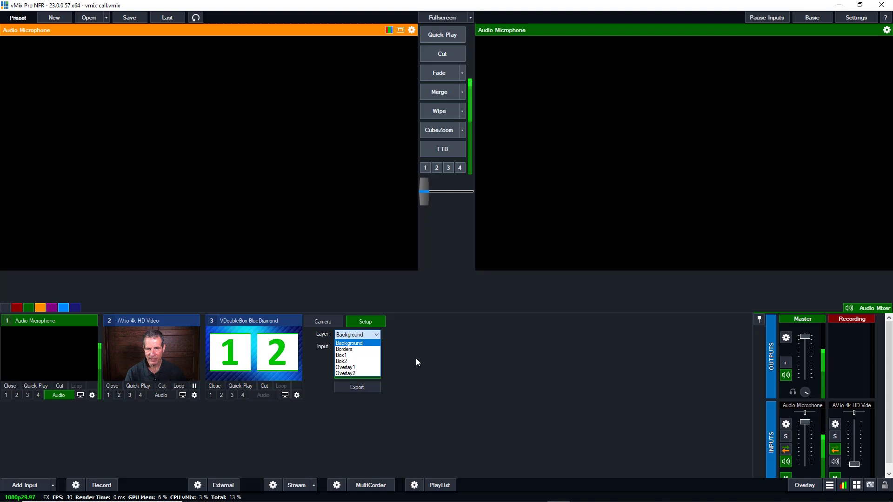
click(400, 367)
click(296, 398)
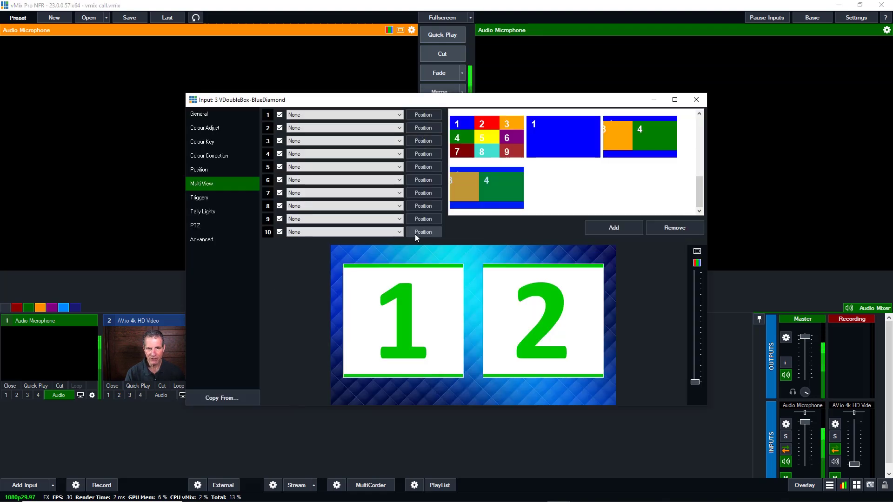
click(362, 231)
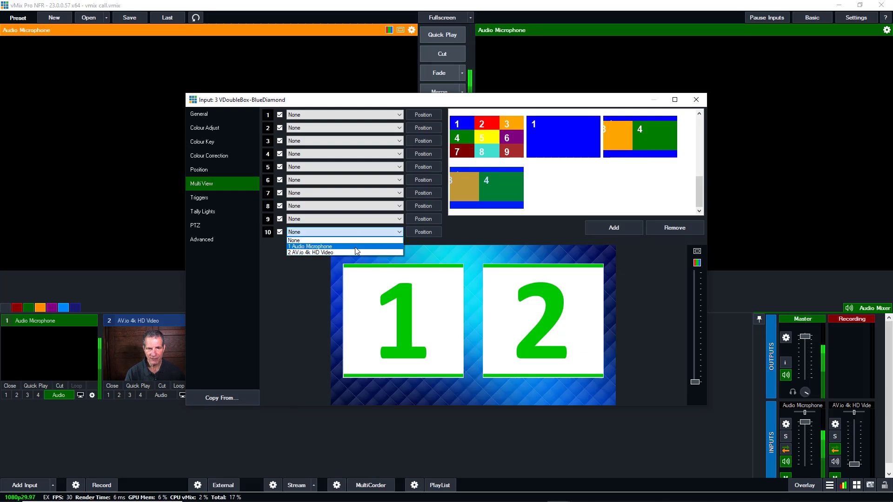
click(355, 247)
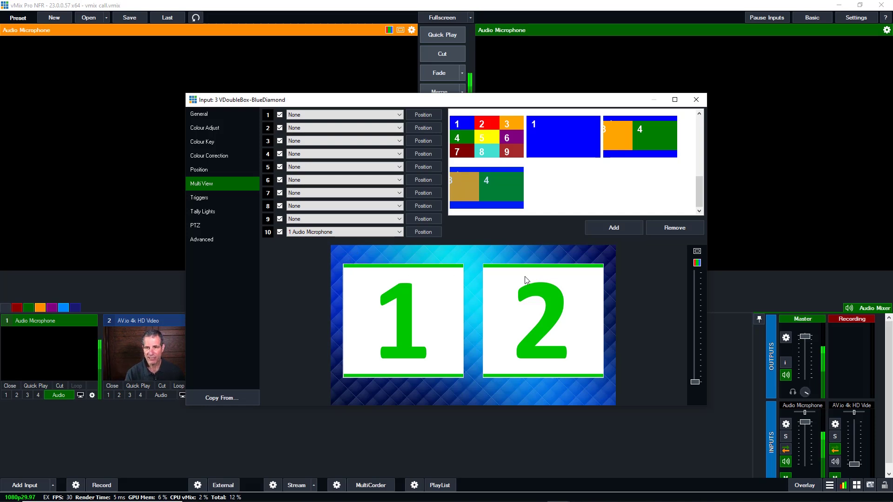
click(696, 100)
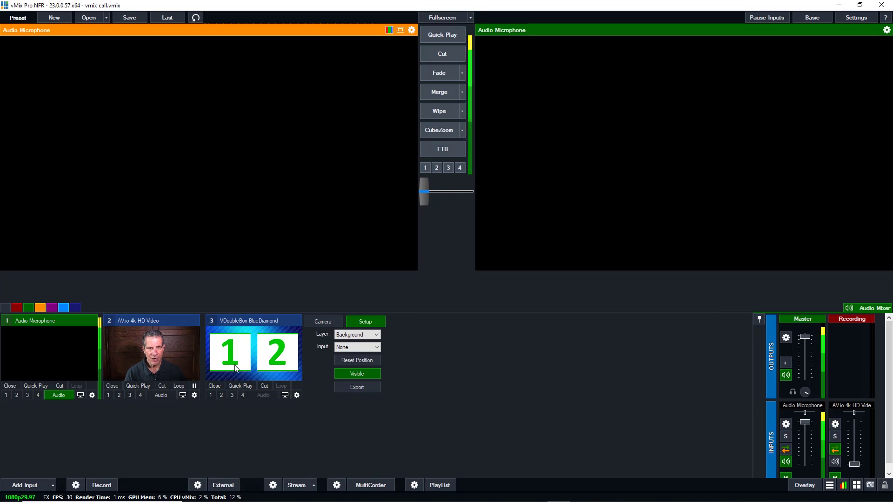
Set the Box1 layer's input to 2 AV.io 4k HD Video and load input 3 into preview
click(352, 335)
click(355, 356)
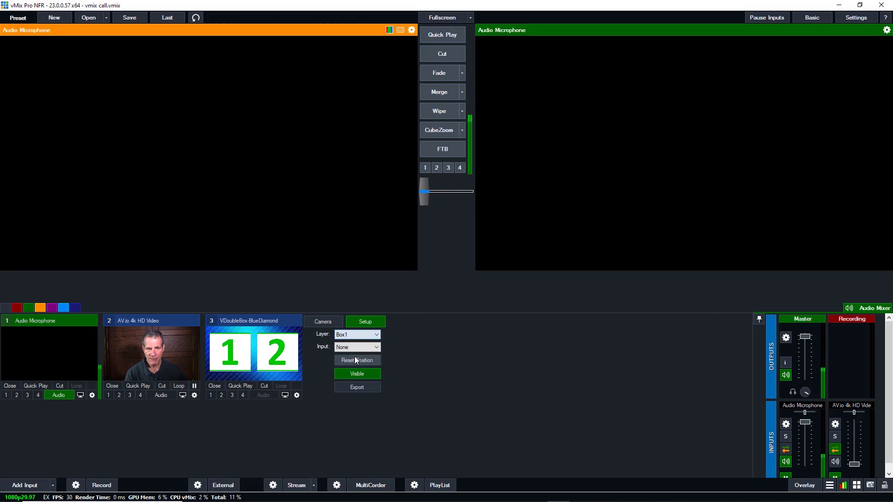
click(355, 347)
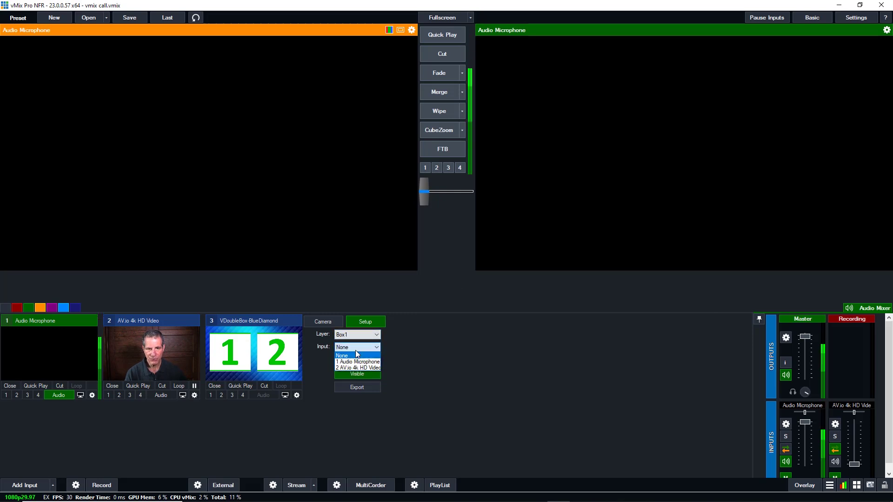
click(361, 369)
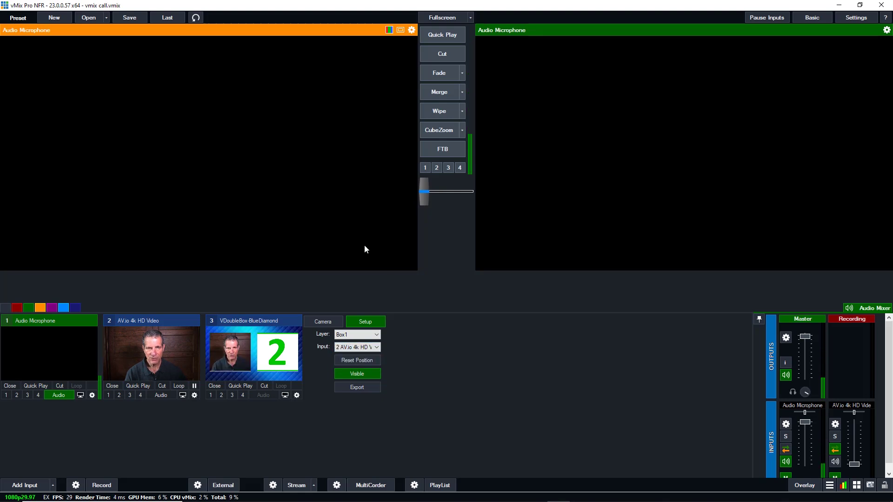
click(247, 323)
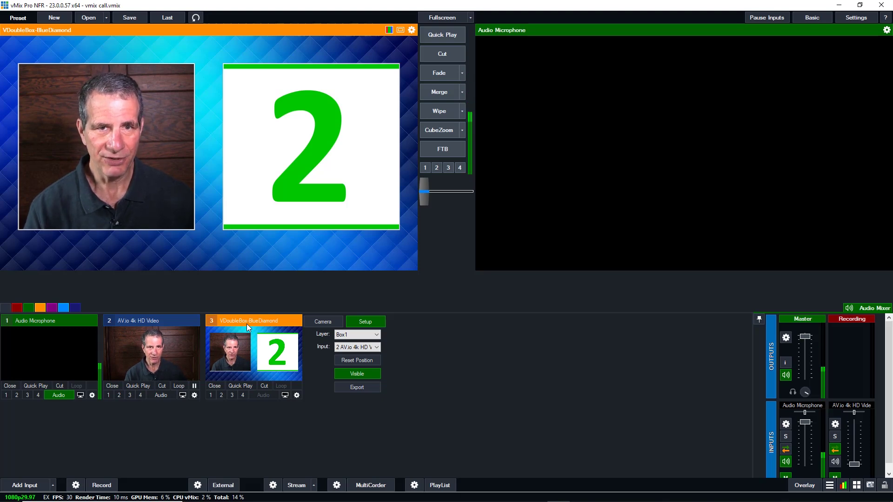
Save the preset as vmix.vmix in the Documents folder
click(131, 19)
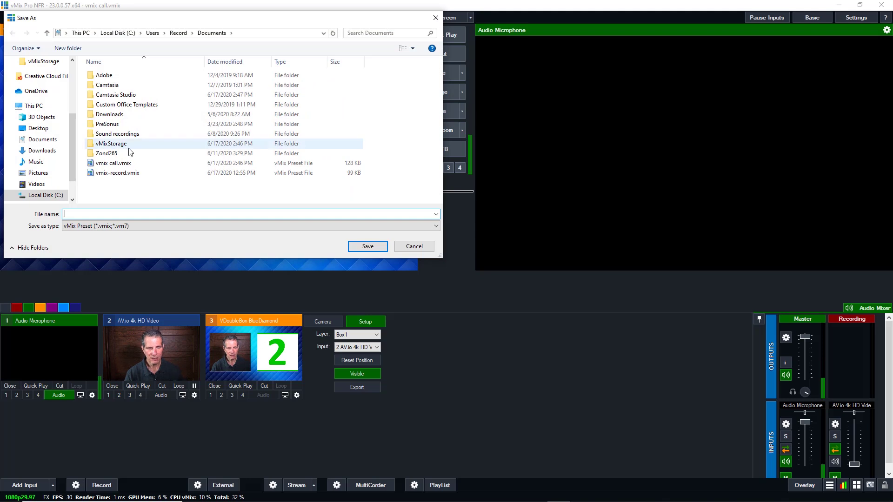
text(vmix)
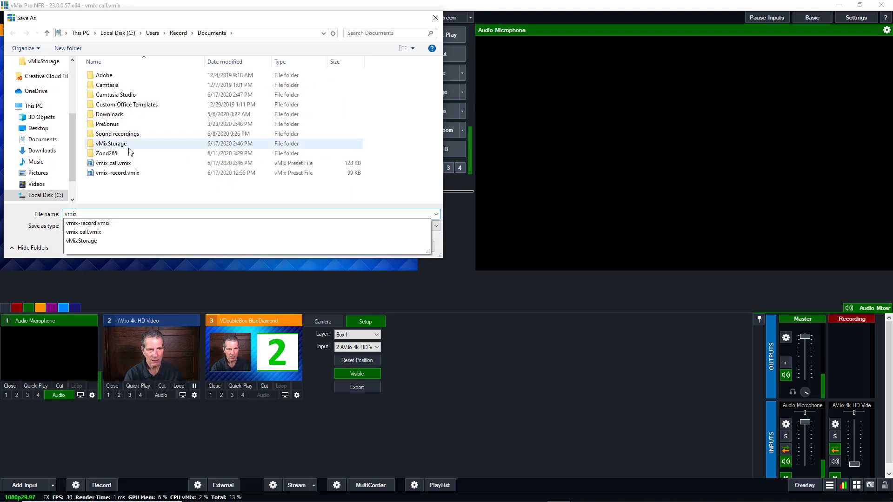
key(Return)
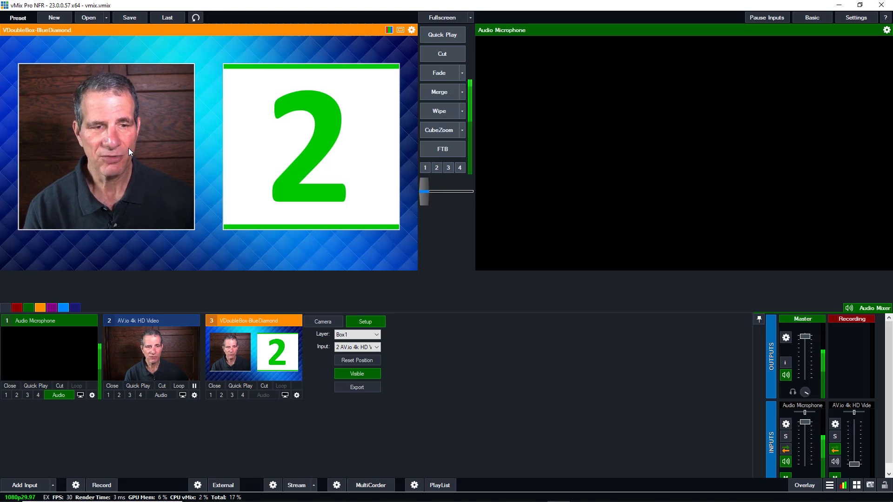
Choose Video Call as a new input type and copy its guest invitation link
click(33, 486)
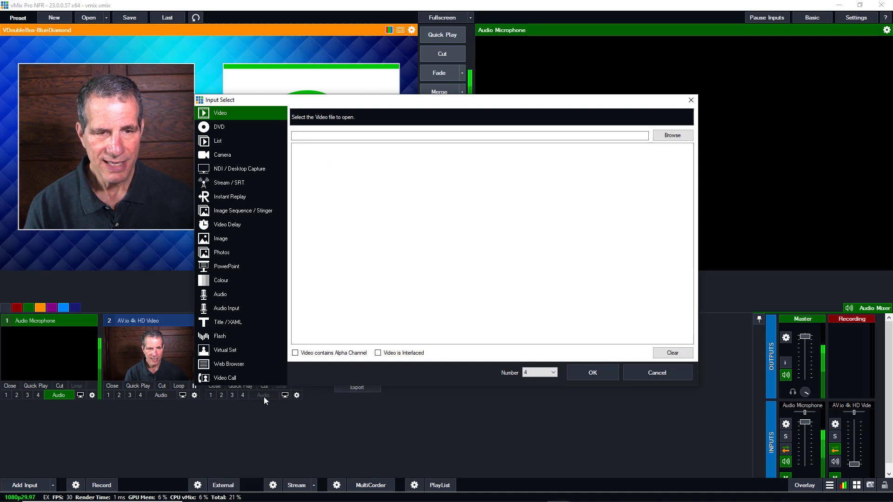
click(230, 381)
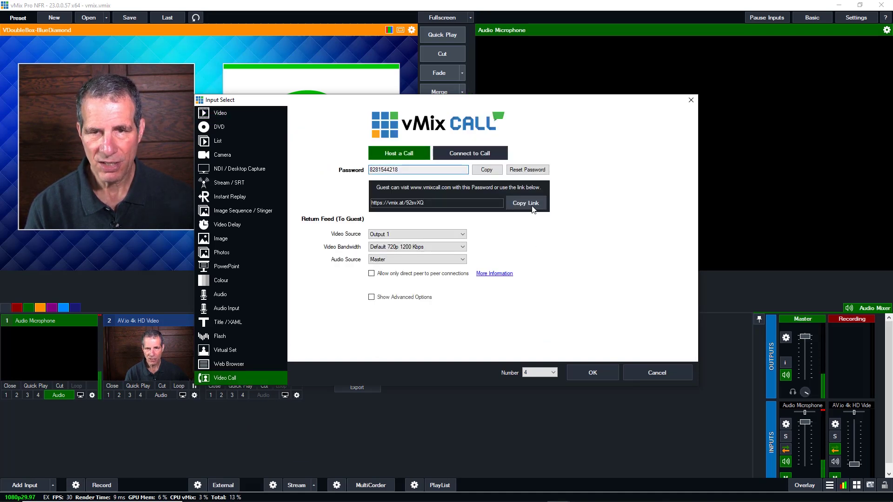
click(535, 206)
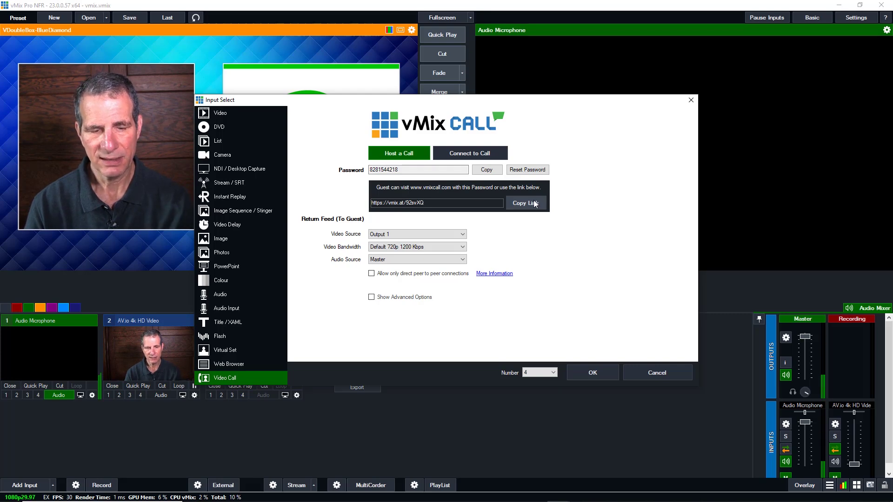
Paste the new guest link over the old link in the email draft, then open the vMix Call tab
key(alt+Tab)
key(alt+Tab)
key(alt+Tab)
key(alt+Tab)
key(alt+Tab)
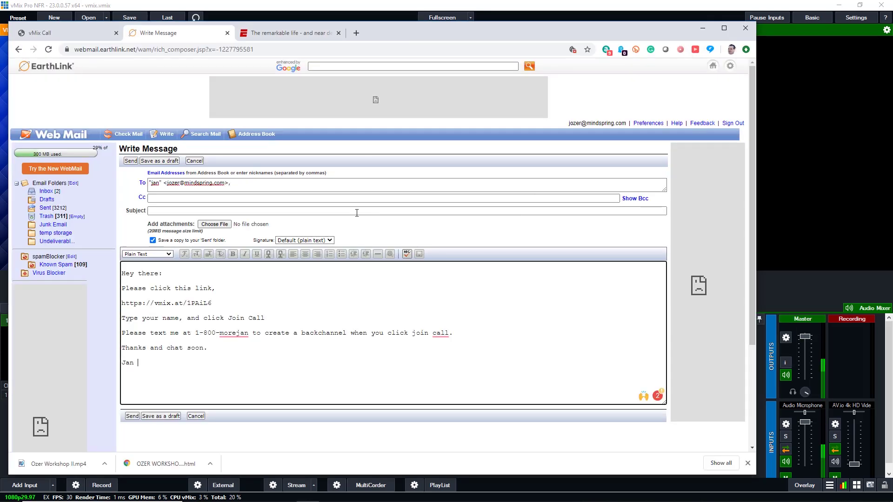
drag(223, 304, 113, 307)
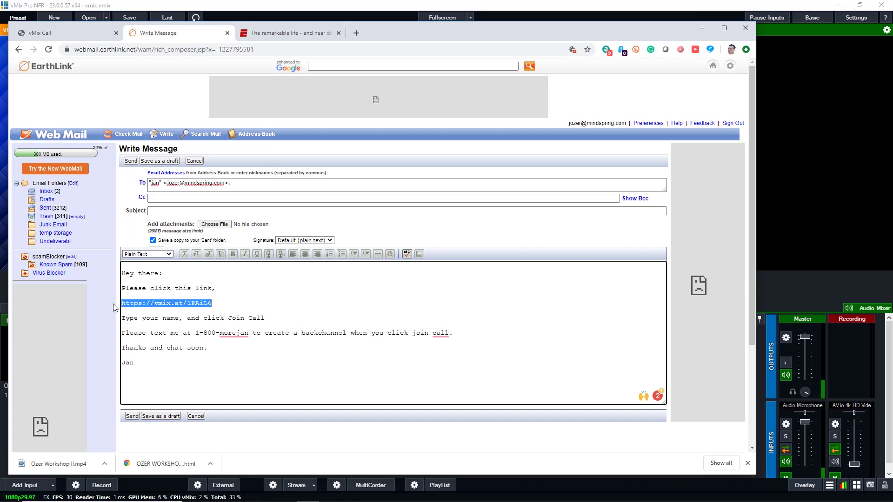
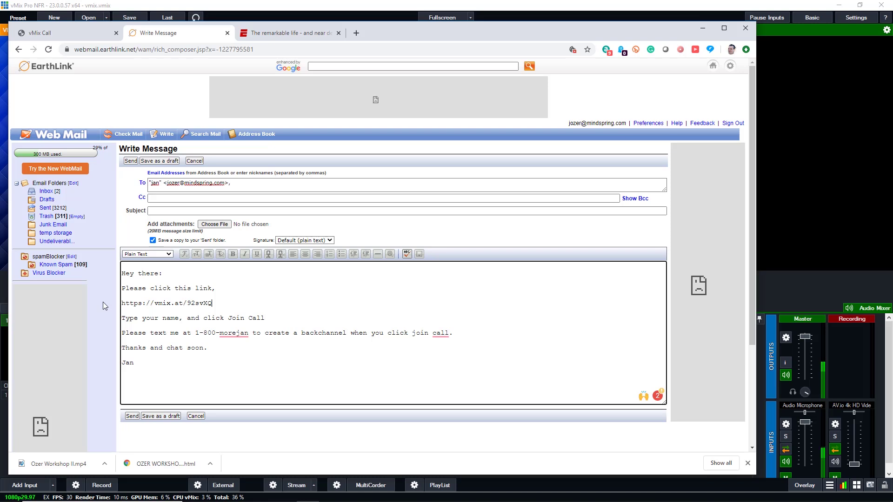
click(65, 39)
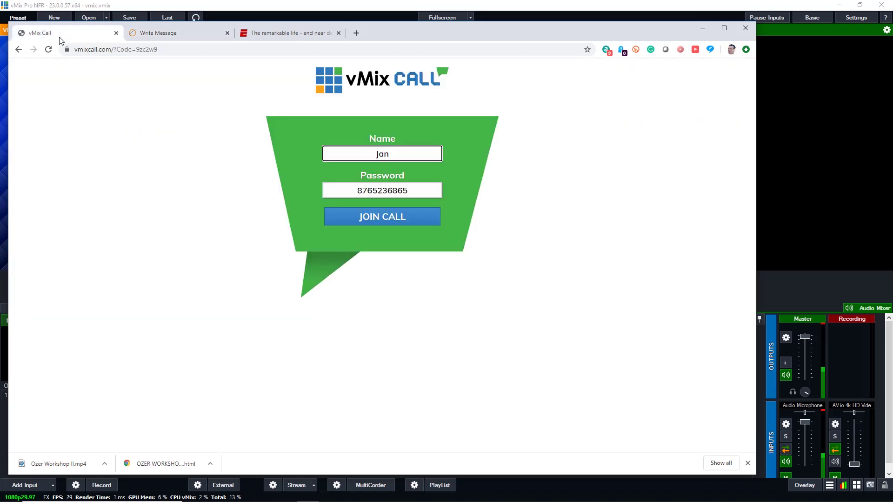
Try the saved guest-name suggestions on the join page, then return to the email tab and minimise Chrome
click(352, 157)
click(465, 131)
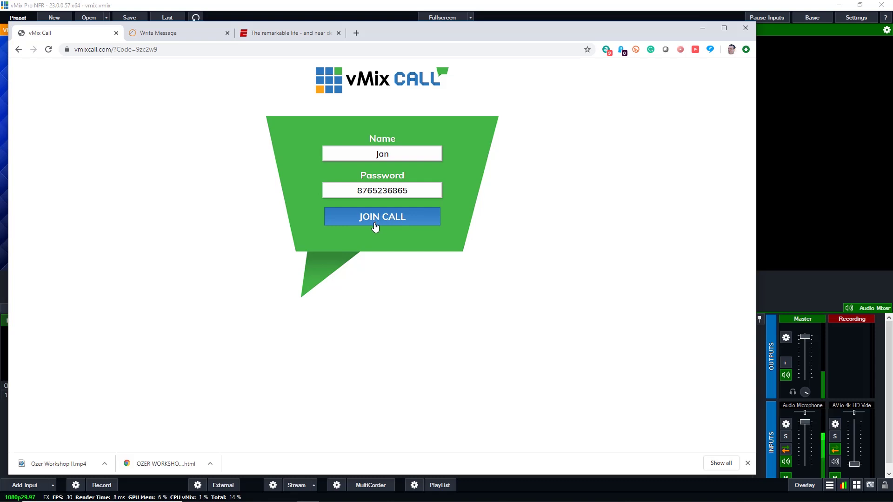
click(181, 34)
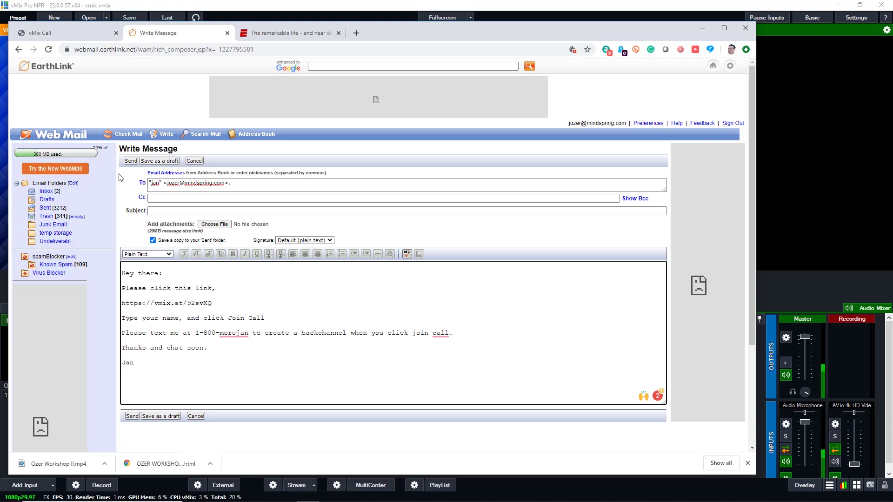
click(703, 28)
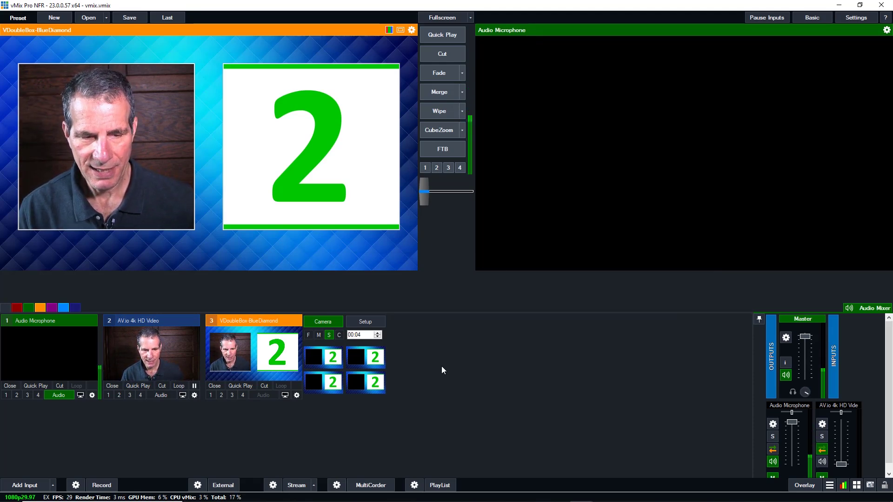
Return to the Input Select dialog and add the Video Call as input 4
key(alt+Tab)
key(alt+Tab)
key(alt+Tab)
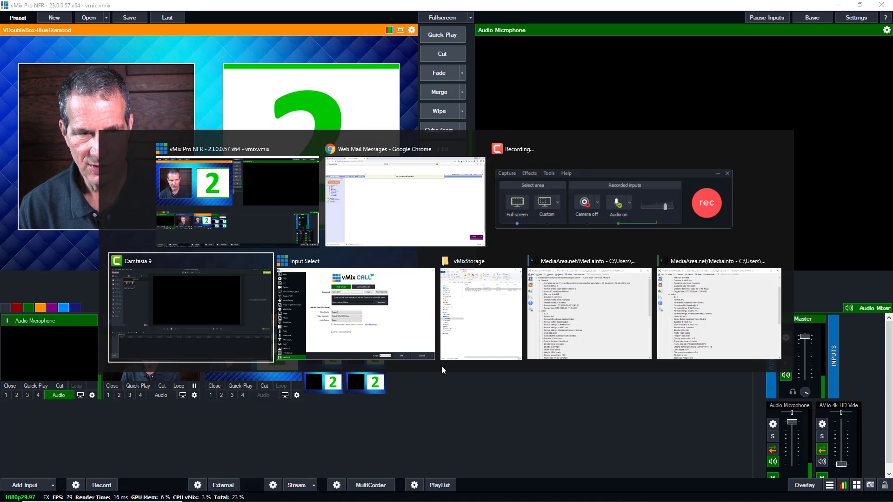
key(alt+Tab)
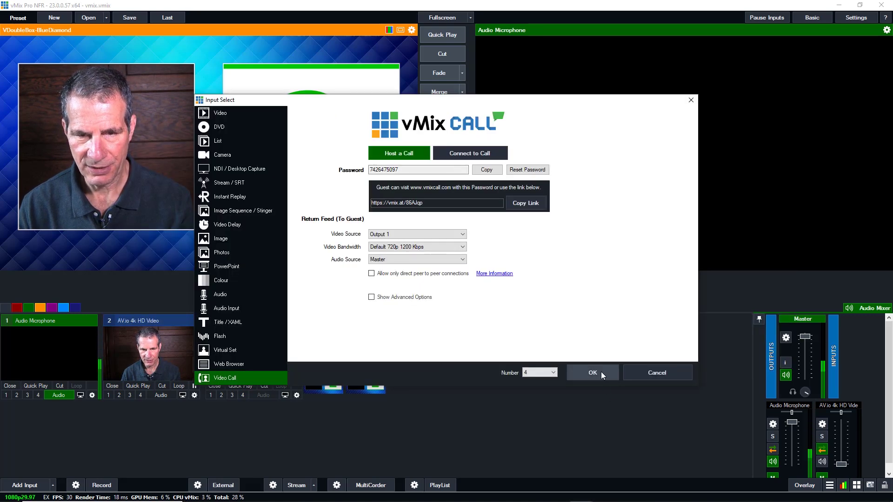
click(601, 372)
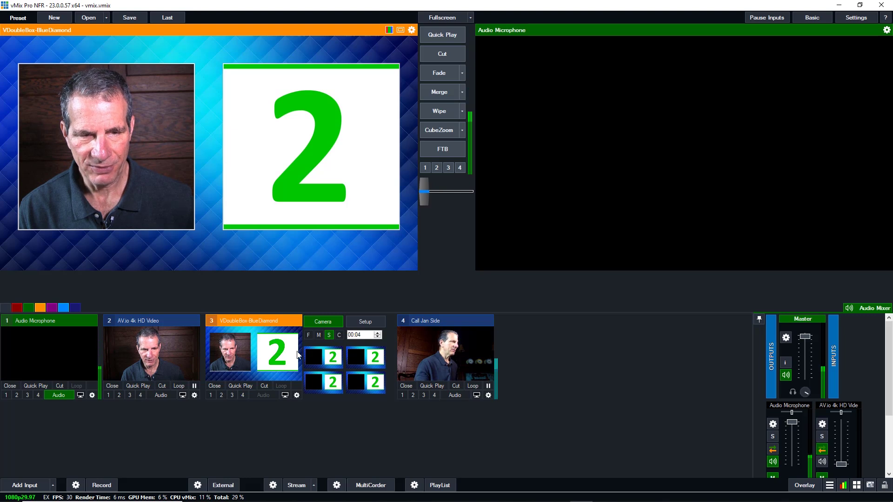
Place input 4, the guest call, in Box2 of the BlueDiamond set and transition it live
click(364, 324)
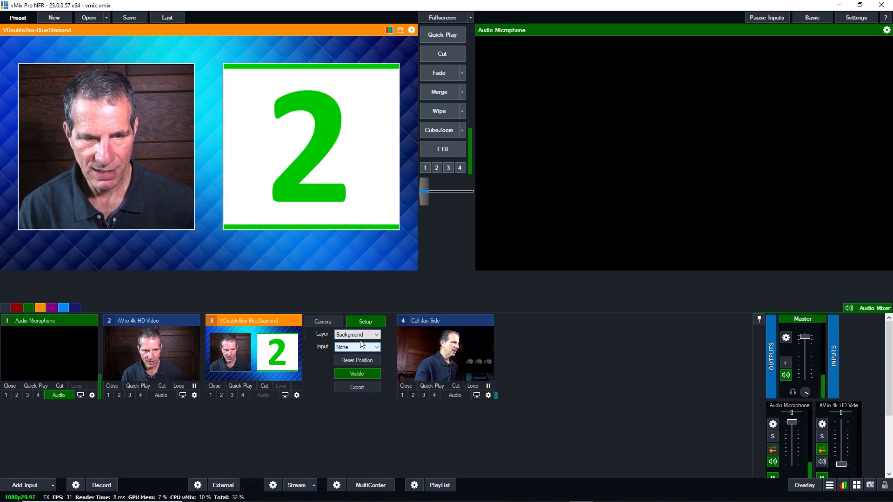
click(360, 335)
click(356, 360)
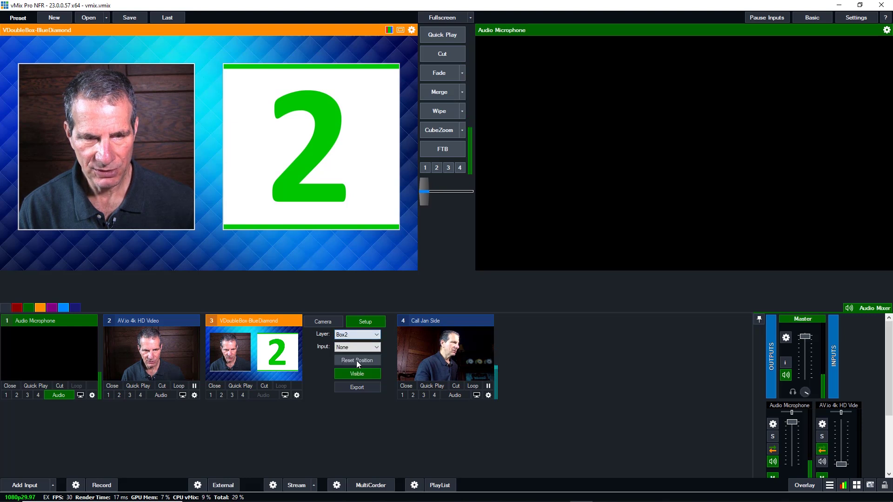
click(357, 347)
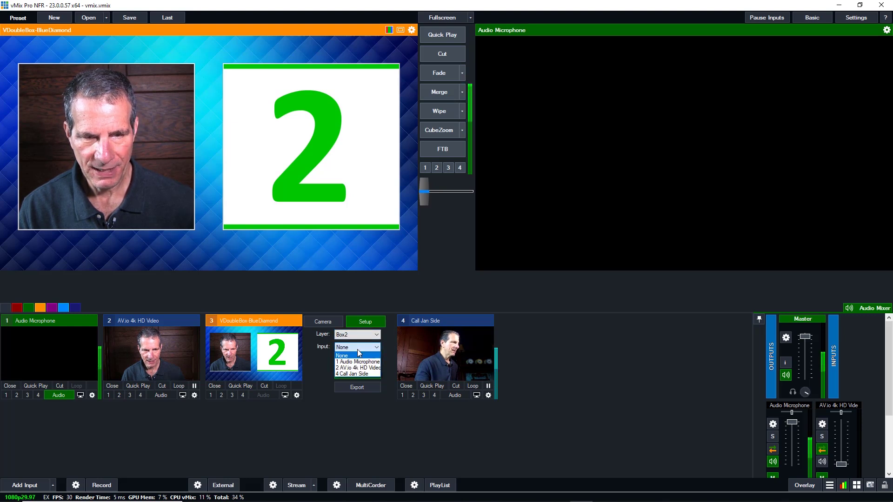
click(357, 374)
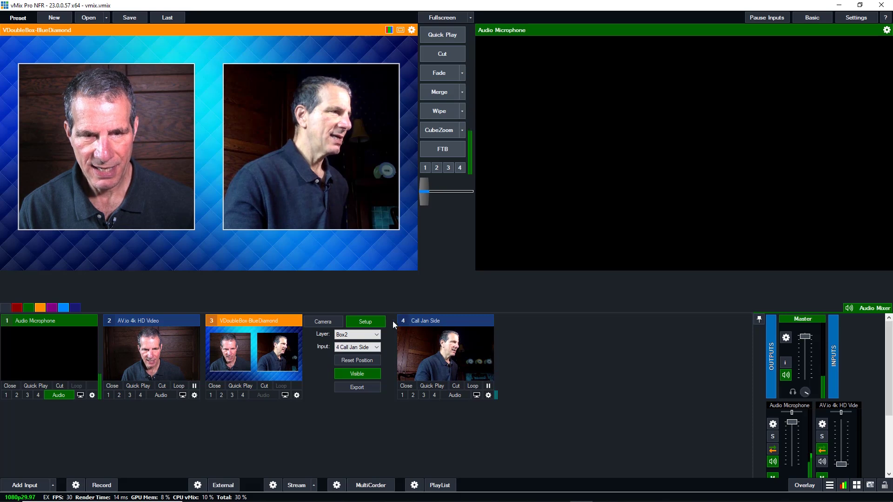
drag(422, 194, 476, 194)
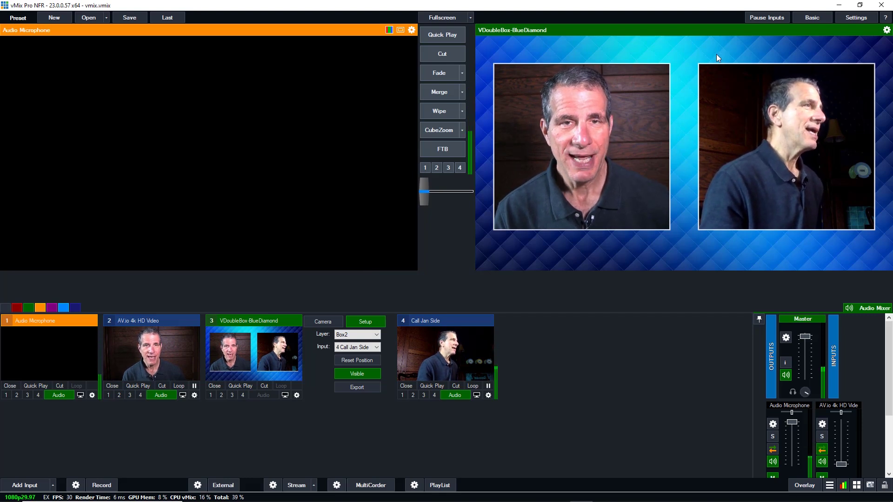
Keep MP4 recording settings, record about 9 seconds of the side-by-side output, then stop
click(75, 486)
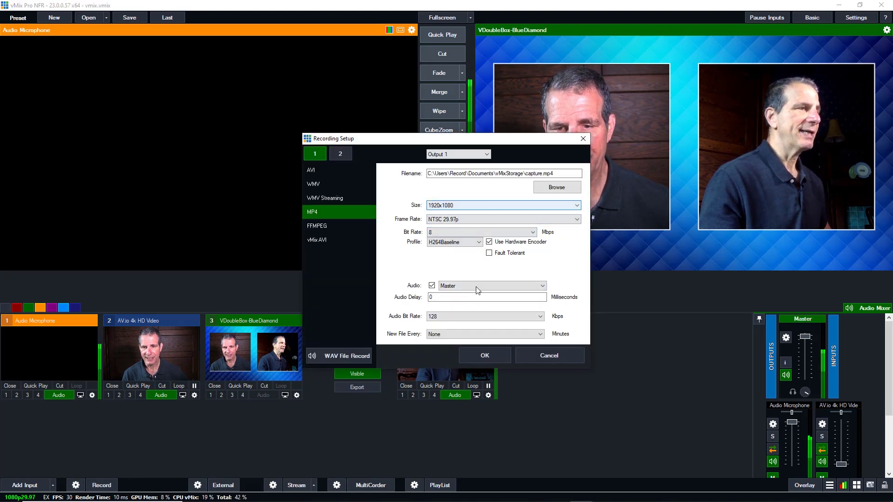
click(486, 356)
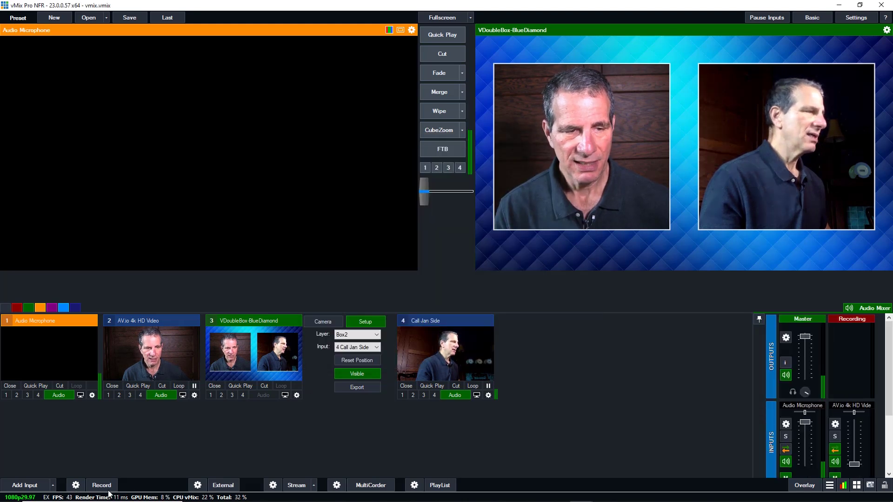
click(107, 487)
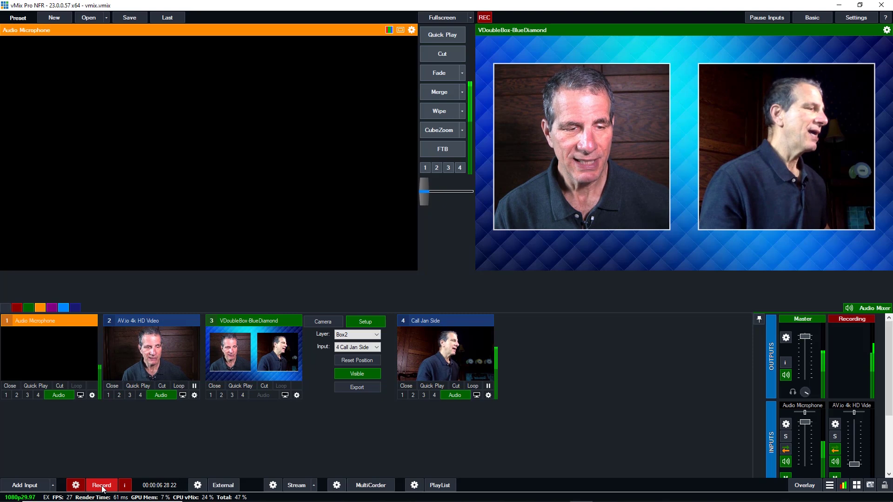
click(102, 486)
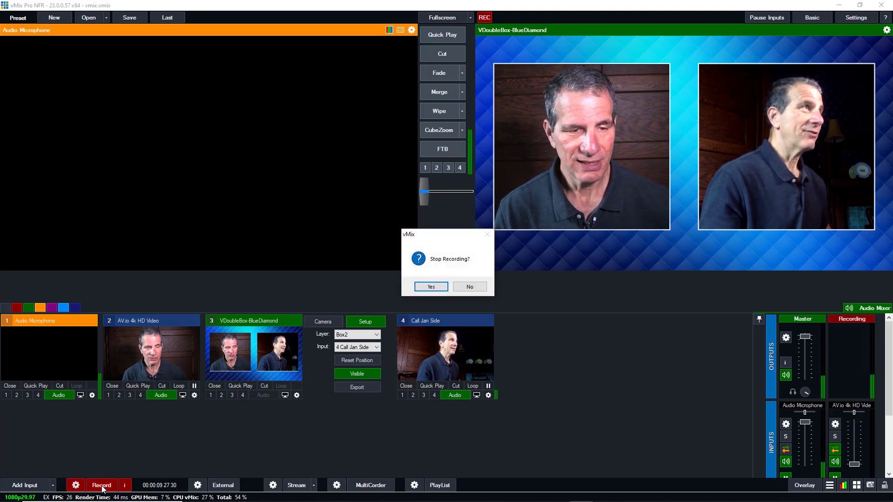
click(442, 288)
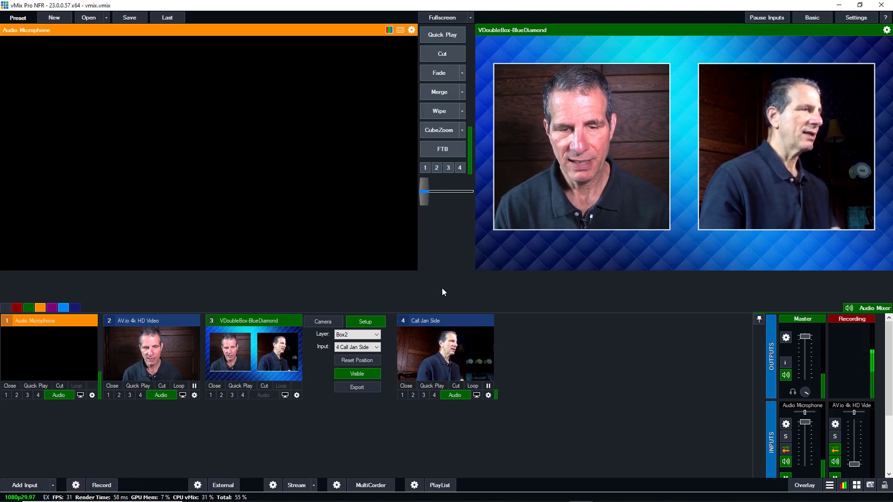
Play the newest capture file from the vMixStorage folder in Windows Media Player
key(alt+Tab)
key(alt+Tab)
key(alt+Tab)
key(alt+Tab)
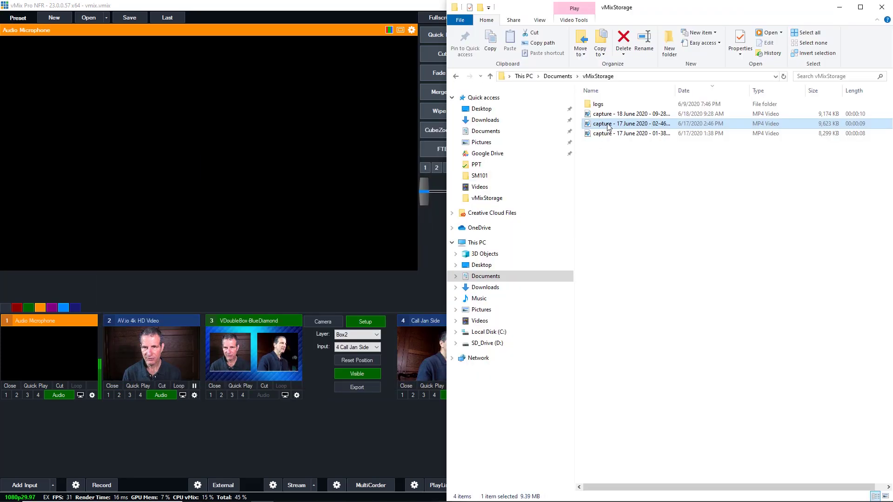
click(612, 116)
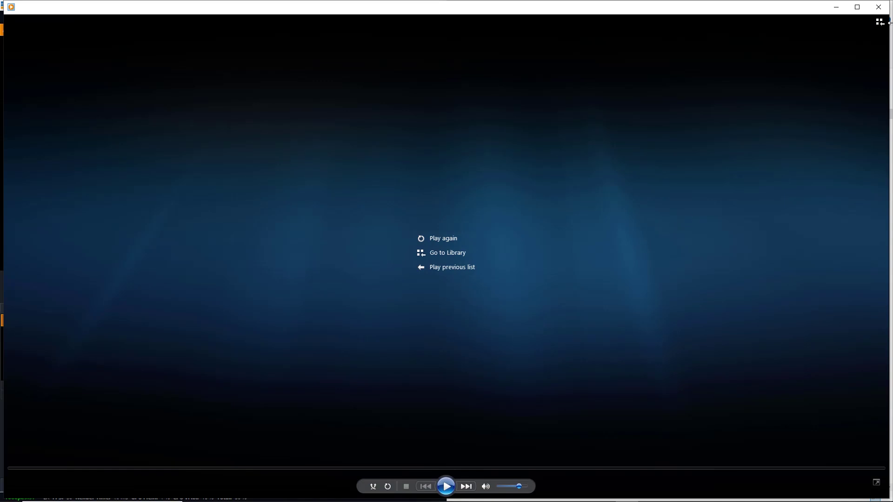
Close the player and open the 18 June 2020 capture file in MediaInfo
click(879, 7)
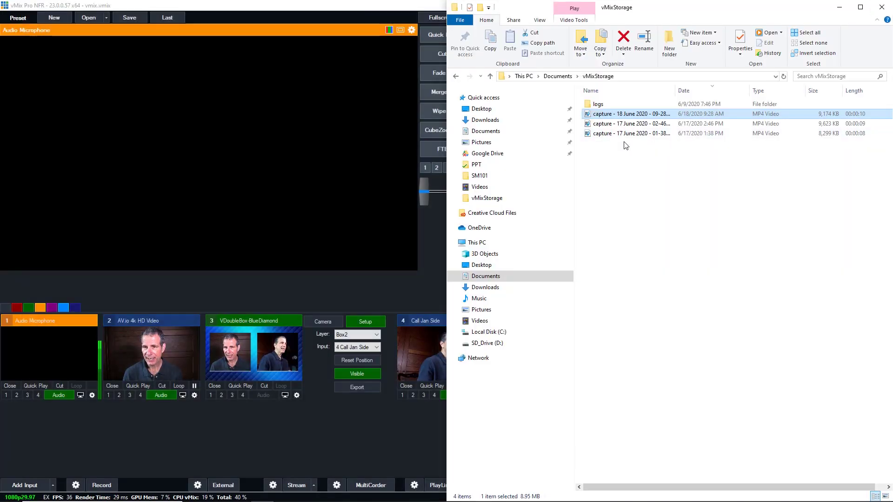
right_click(603, 120)
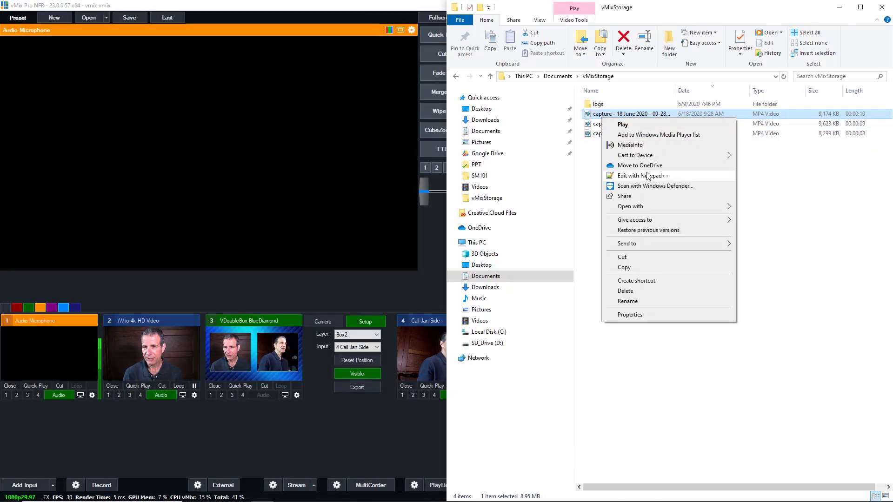
click(647, 146)
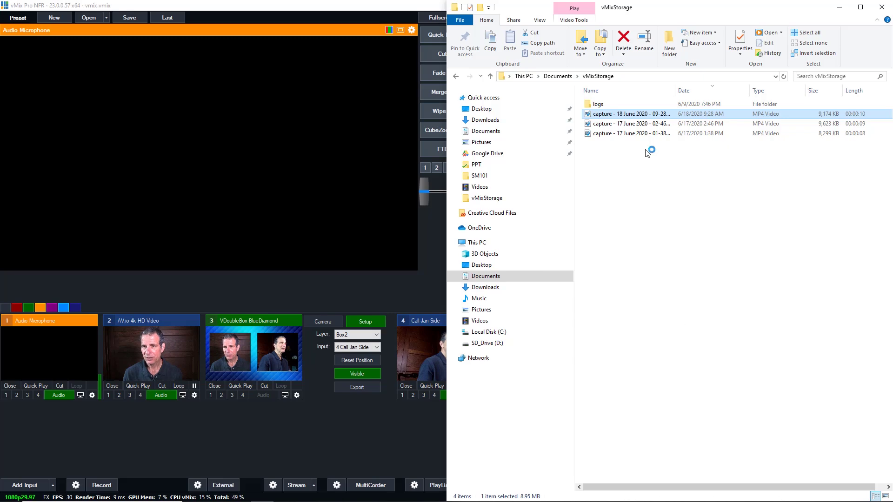